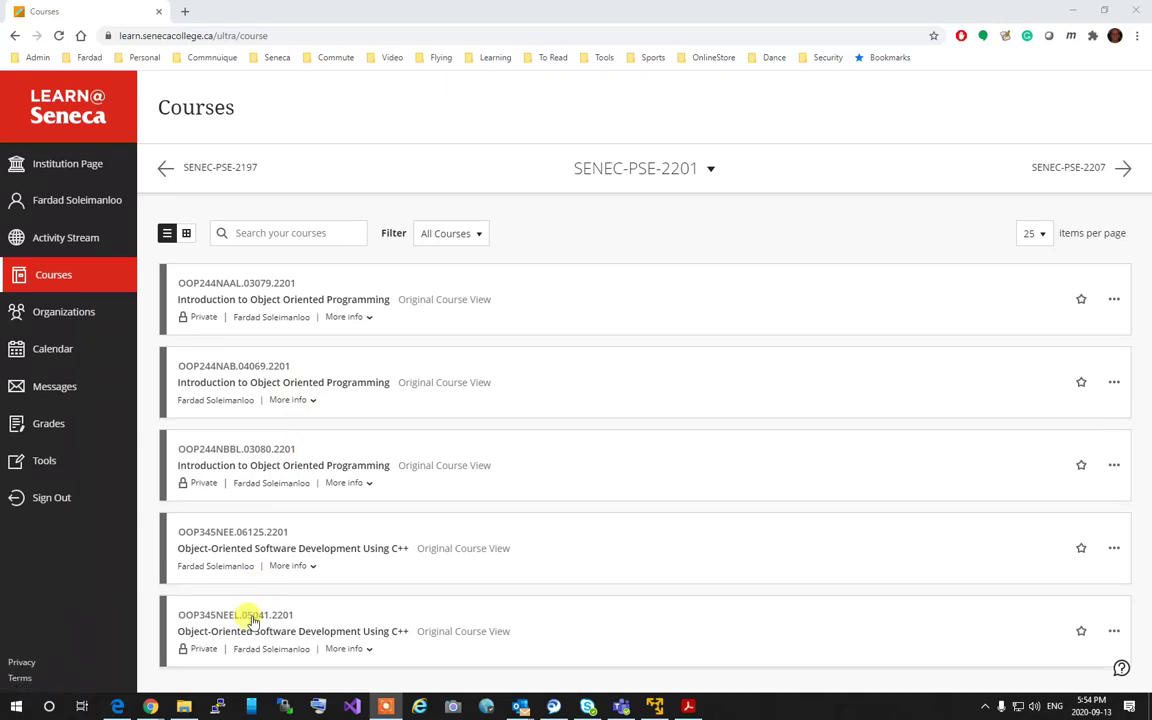
- Open the OOP345NEEL.05041.2201 course and switch on Student Preview to view its announcements
{"action": "left_click", "coordinate": [253, 620]}
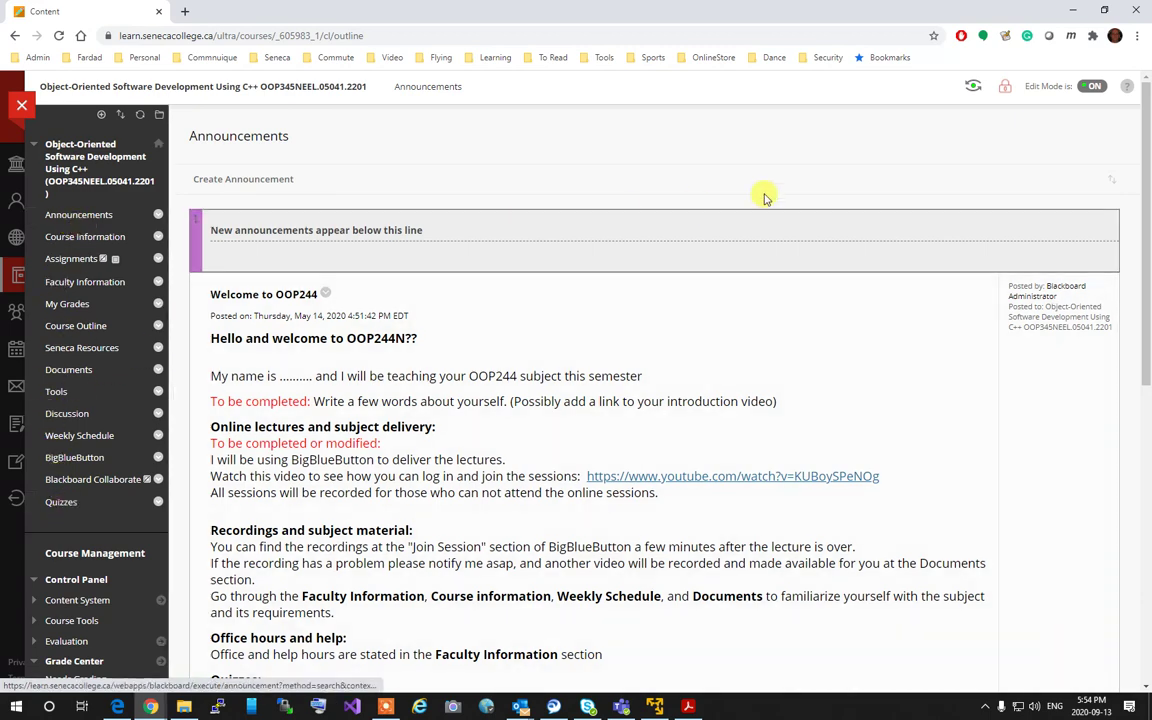
{"action": "left_click", "coordinate": [973, 86]}
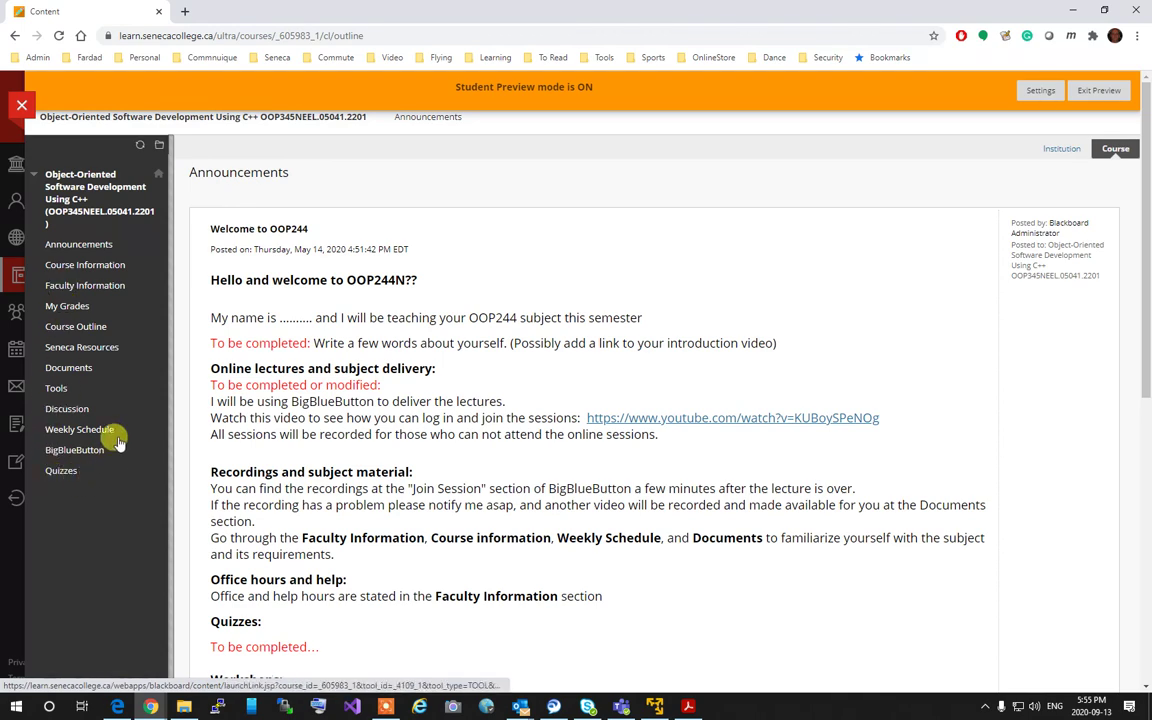
- Launch the BigBlueButton link from the course Tools page to open the OOP345 Online lecture room
{"action": "left_click", "coordinate": [56, 390]}
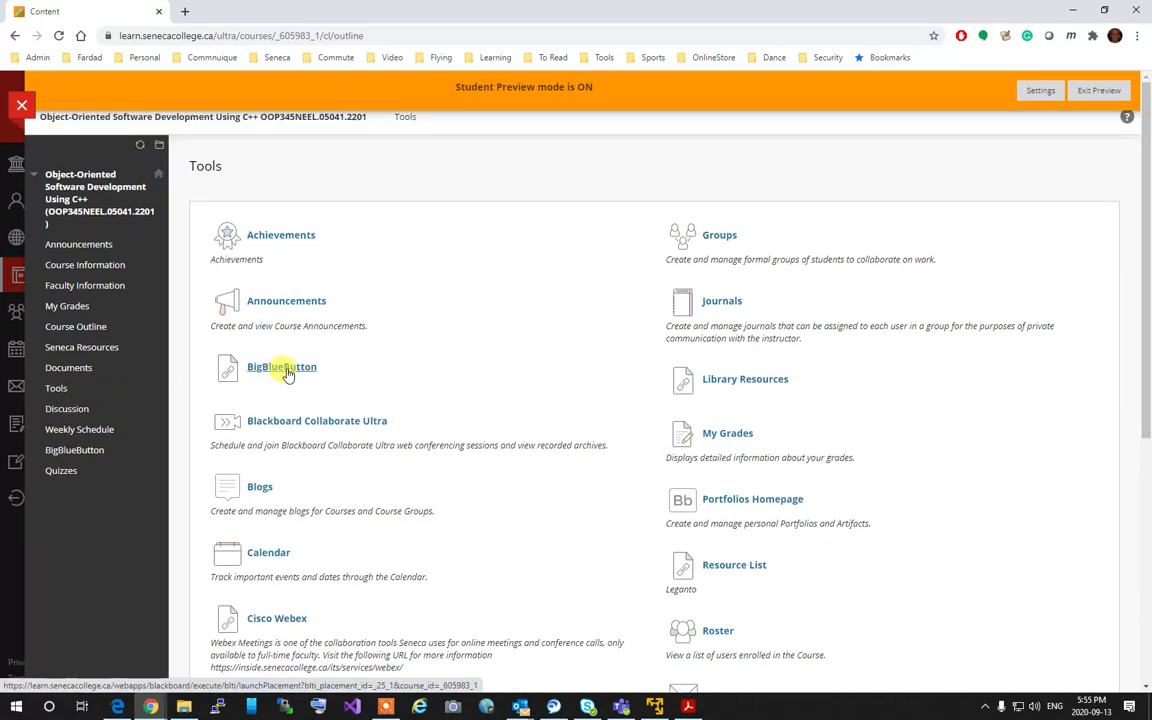
{"action": "left_click", "coordinate": [77, 453]}
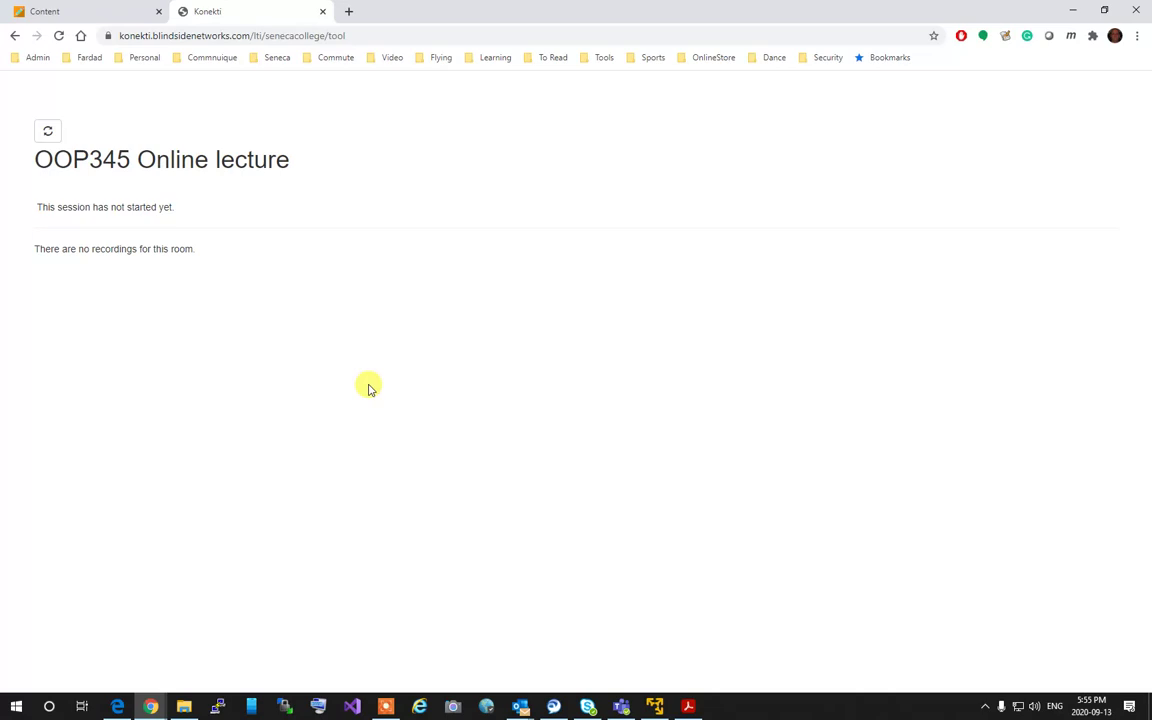
- Refresh the OOP345 Online lecture page twice until the session shows as started
{"action": "left_click", "coordinate": [48, 131]}
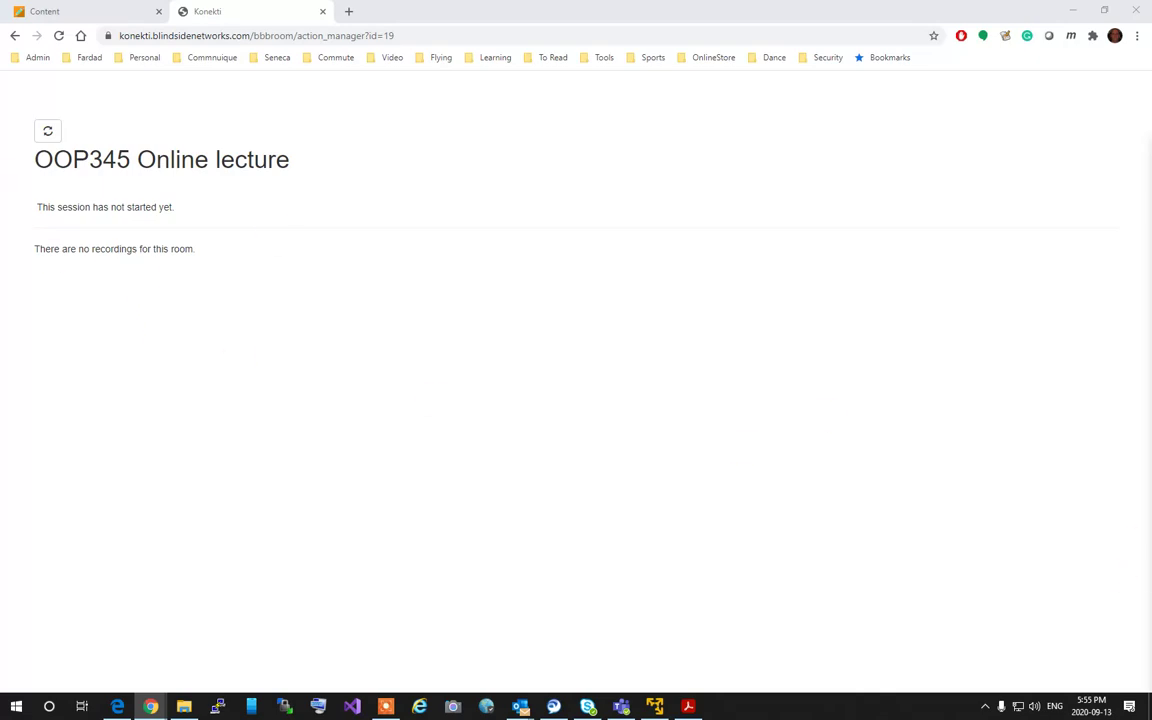
{"action": "left_click", "coordinate": [47, 130]}
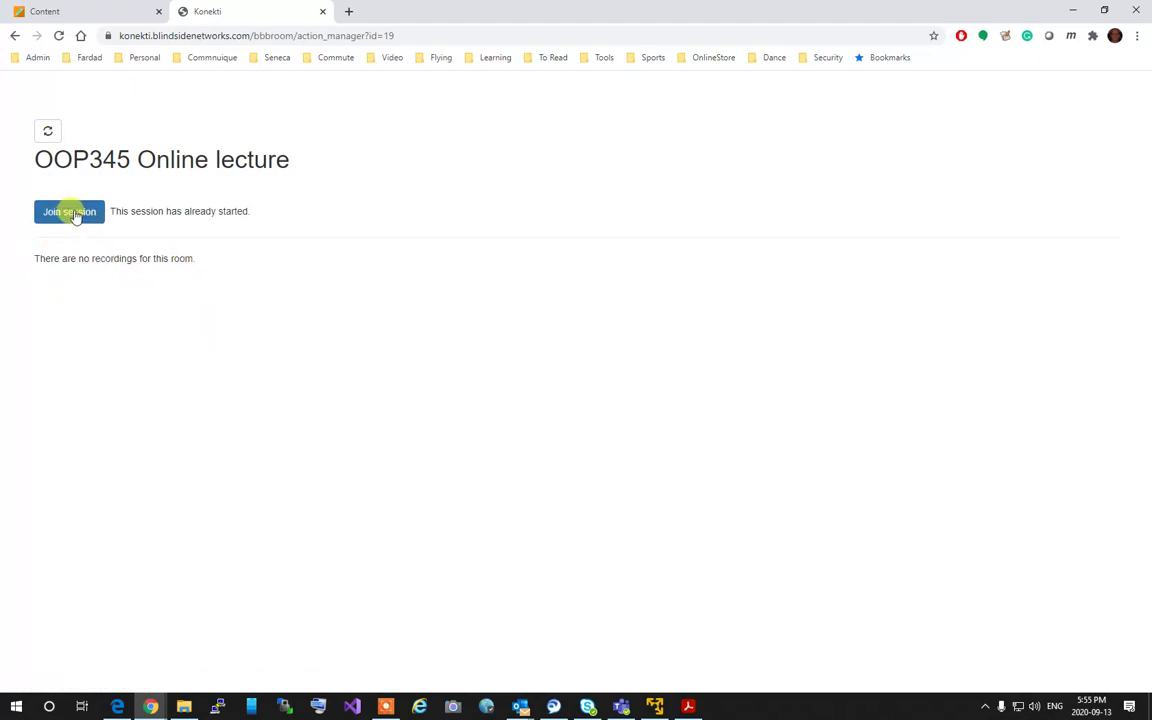
- Join the OOP345 Online session and choose Microphone for audio, reaching the echo test
{"action": "left_click", "coordinate": [73, 213]}
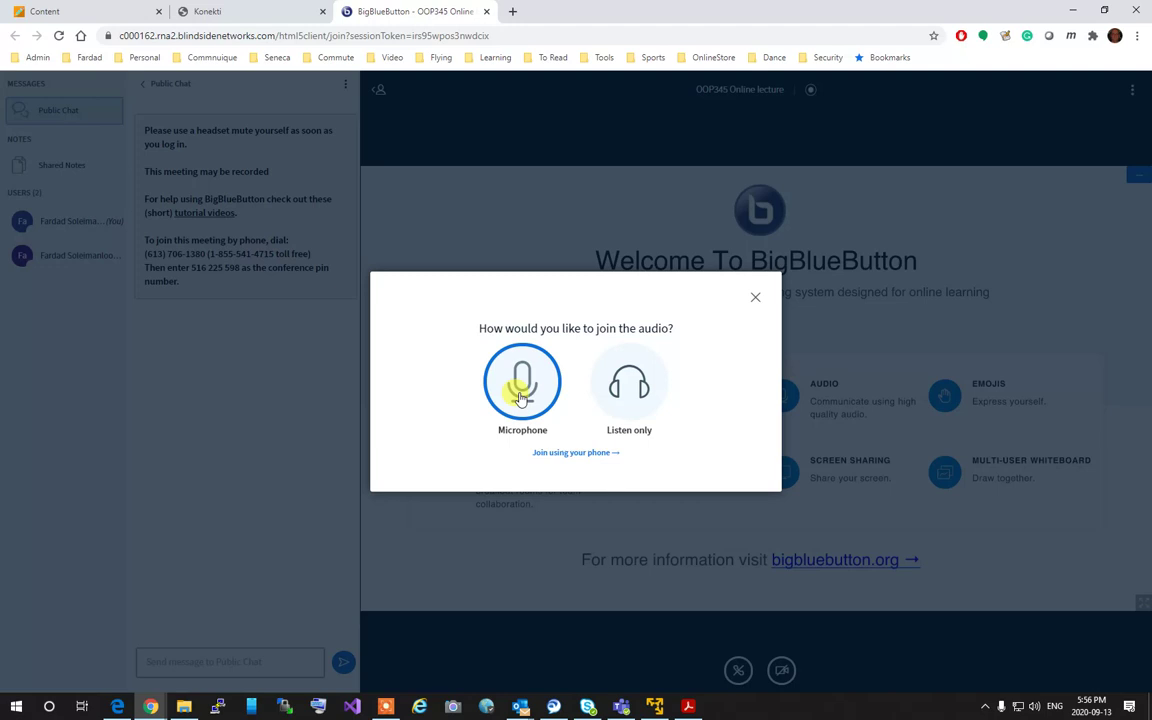
{"action": "left_click", "coordinate": [528, 393]}
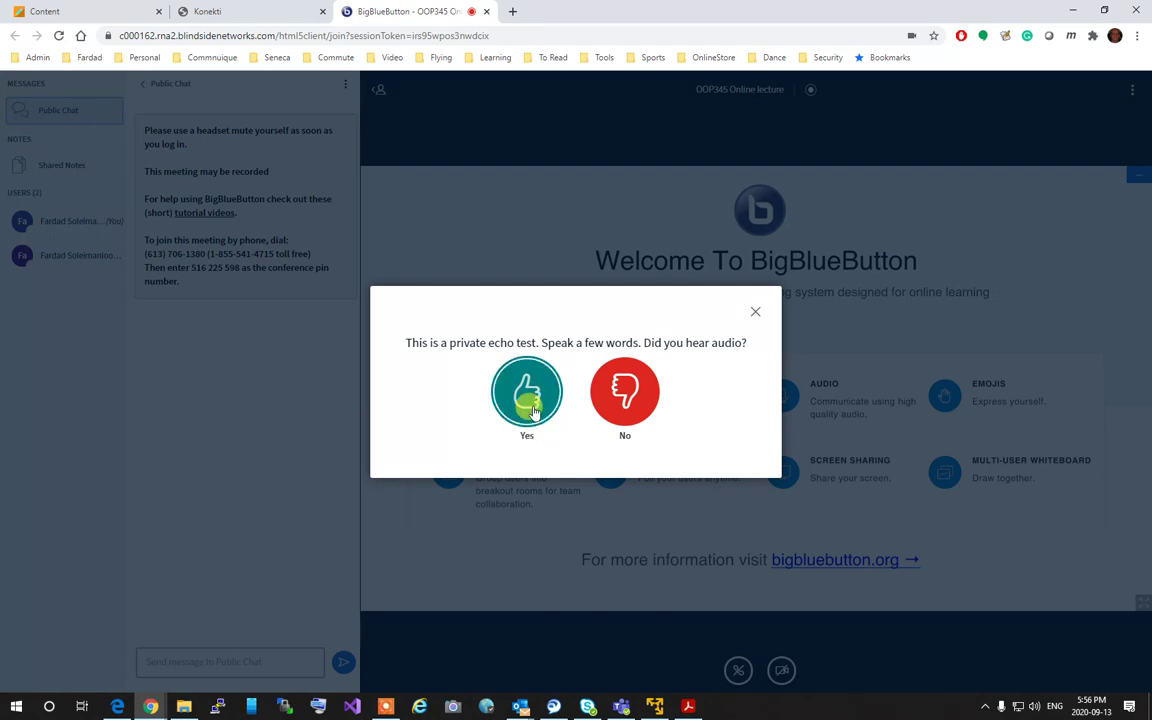
- Confirm hearing the echo test, then toggle the microphone mute, unmute, mute, leaving it muted
{"action": "left_click", "coordinate": [528, 425]}
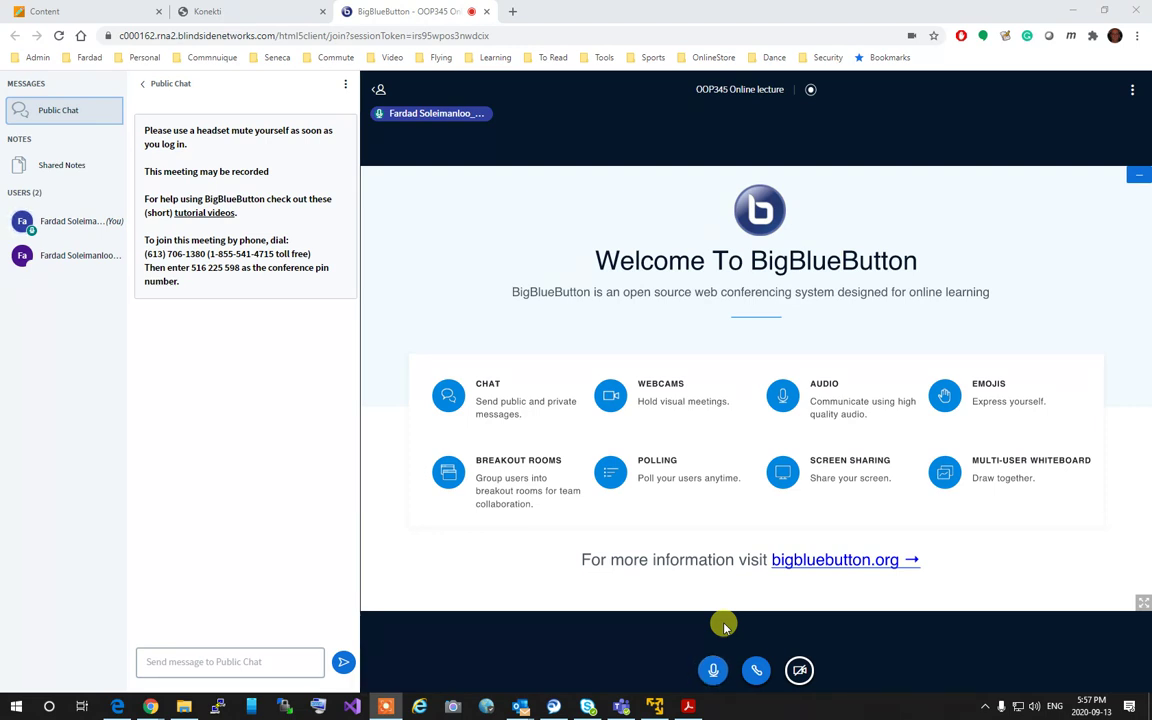
{"action": "left_click", "coordinate": [716, 673]}
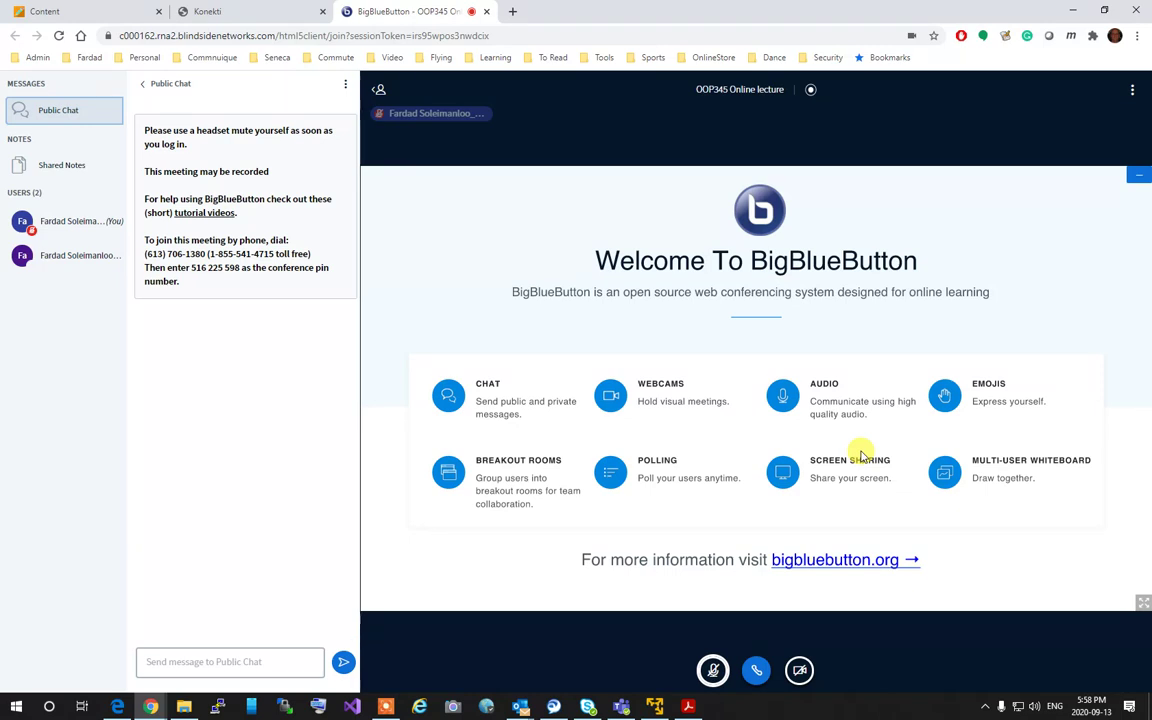
{"action": "left_click", "coordinate": [713, 670]}
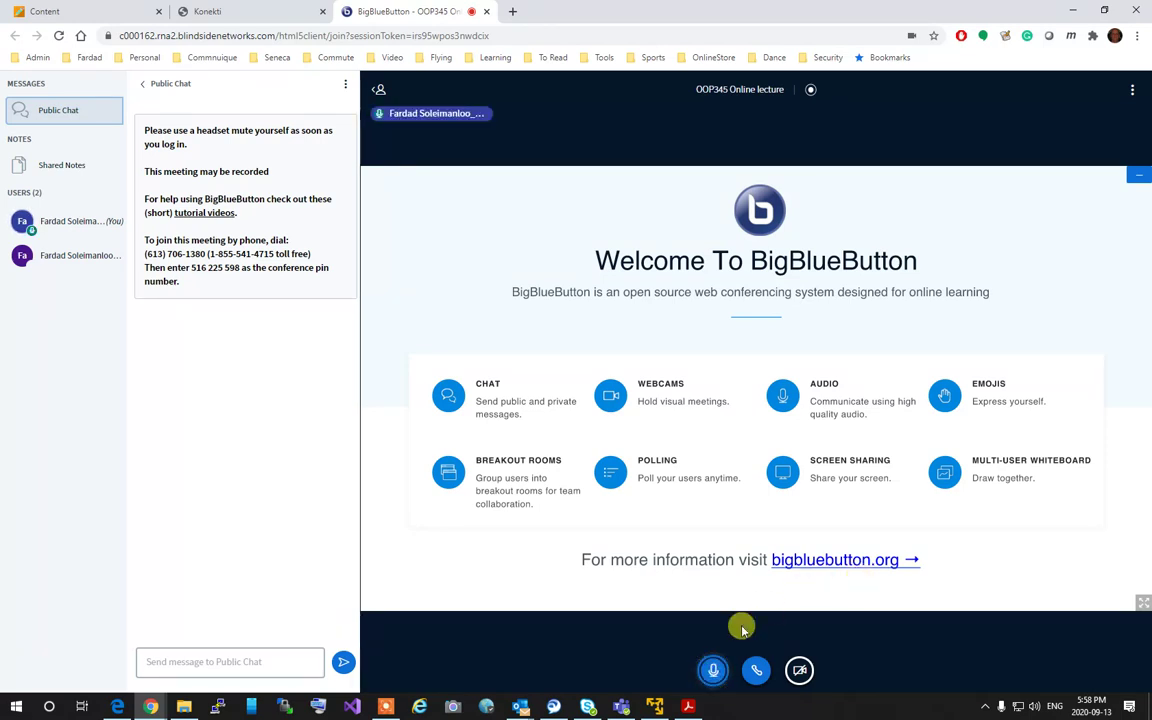
{"action": "left_click", "coordinate": [713, 672]}
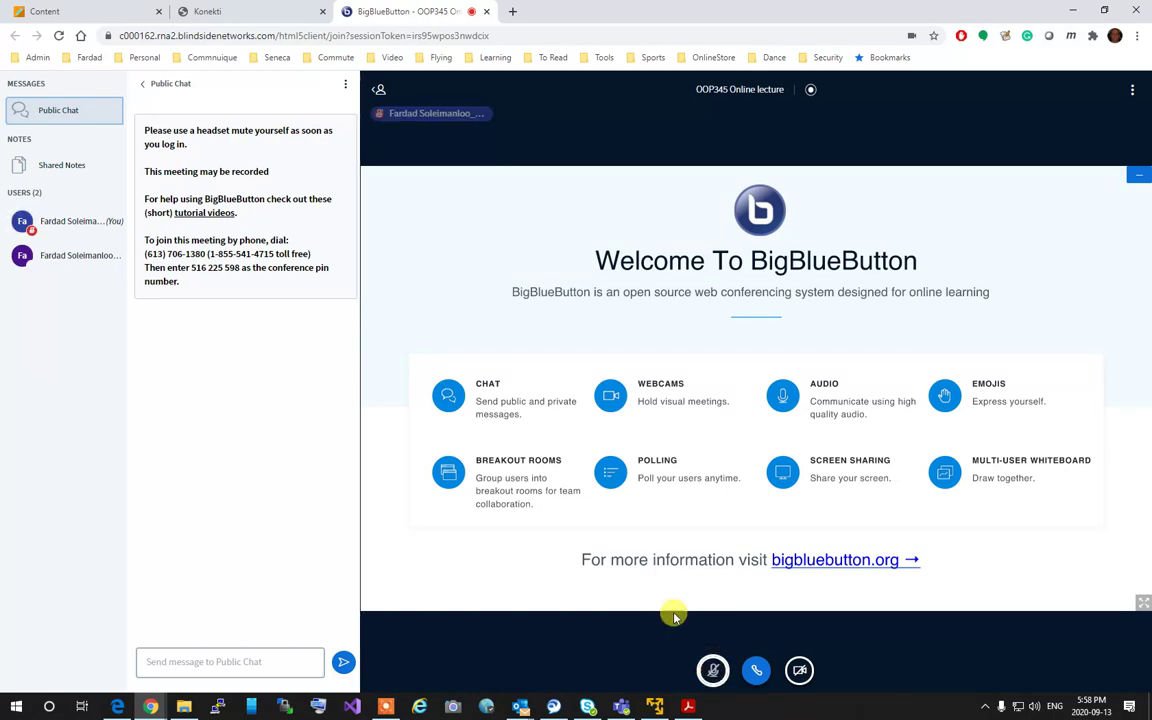
{"action": "left_click", "coordinate": [1132, 90]}
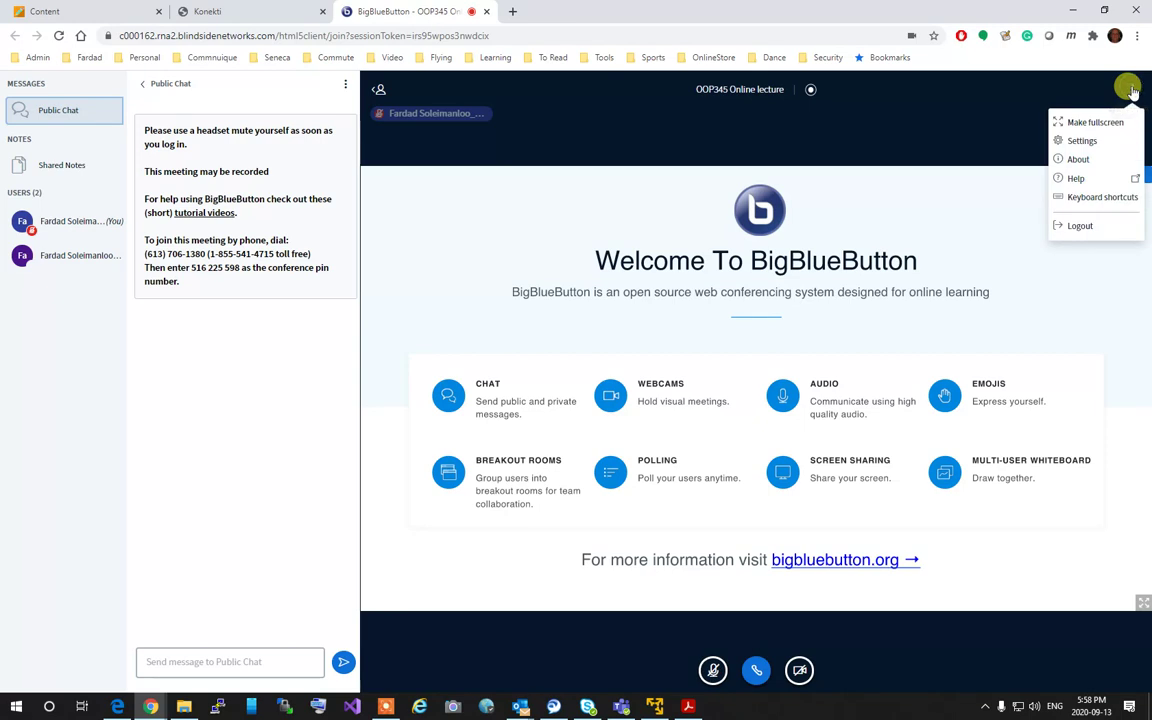
{"action": "left_click", "coordinate": [1085, 197]}
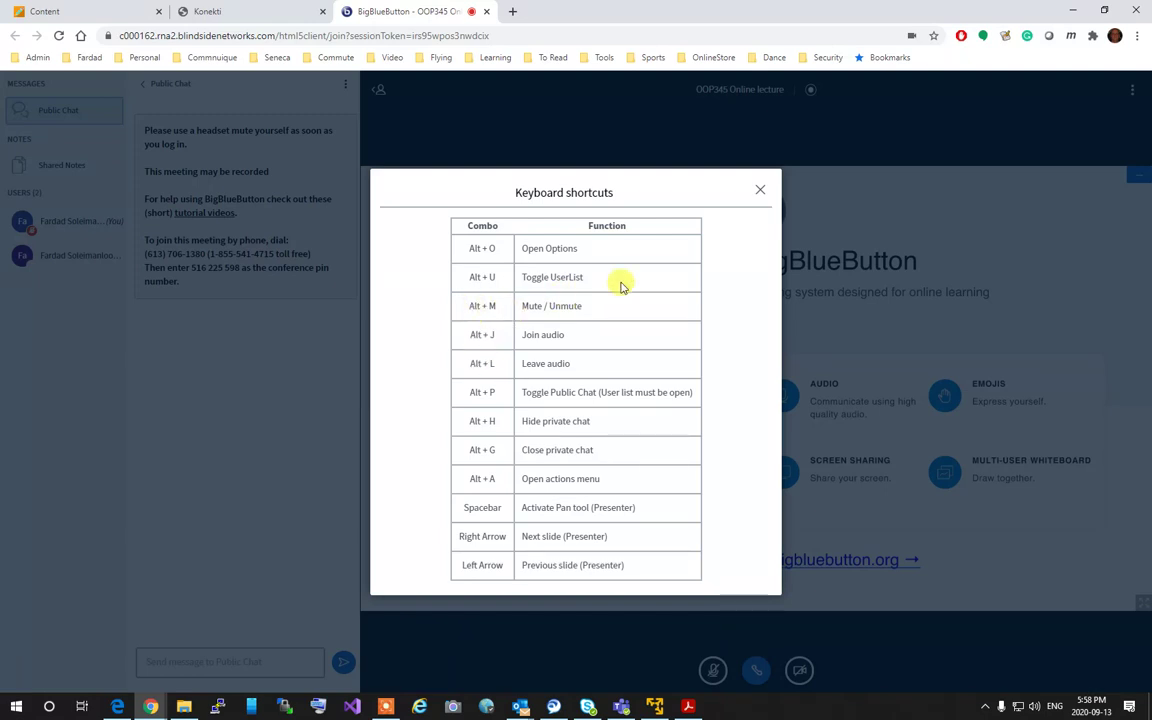
{"action": "left_click", "coordinate": [760, 189]}
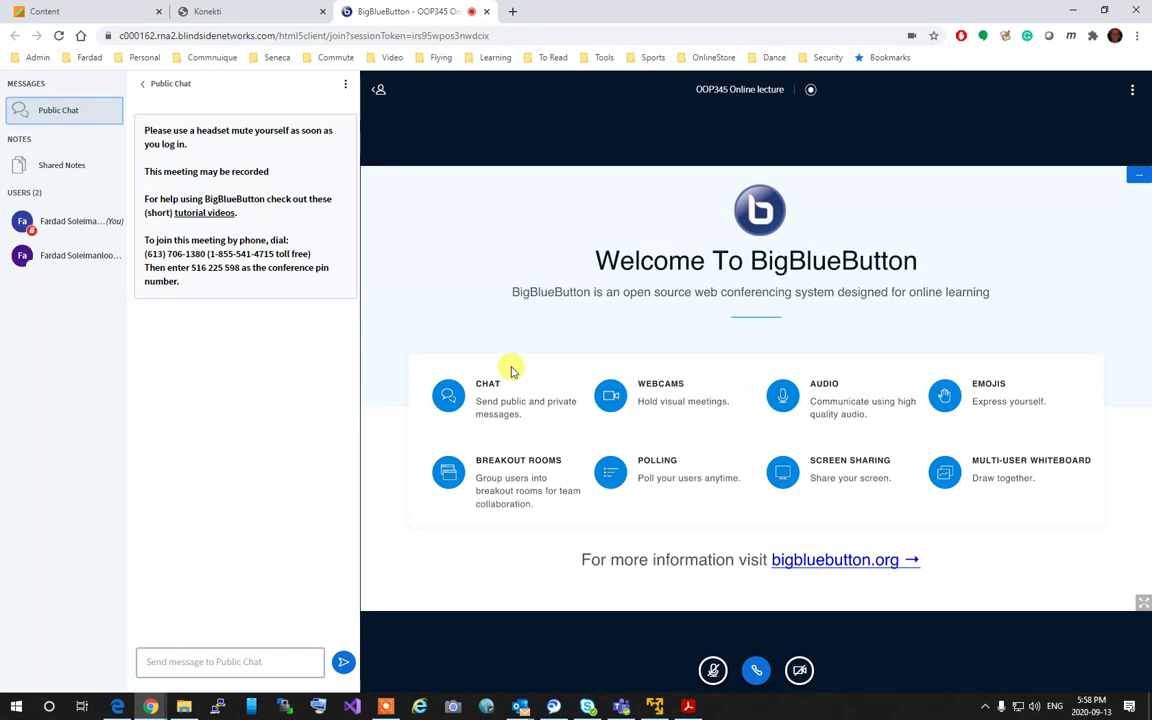
{"action": "key", "text": "alt+m"}
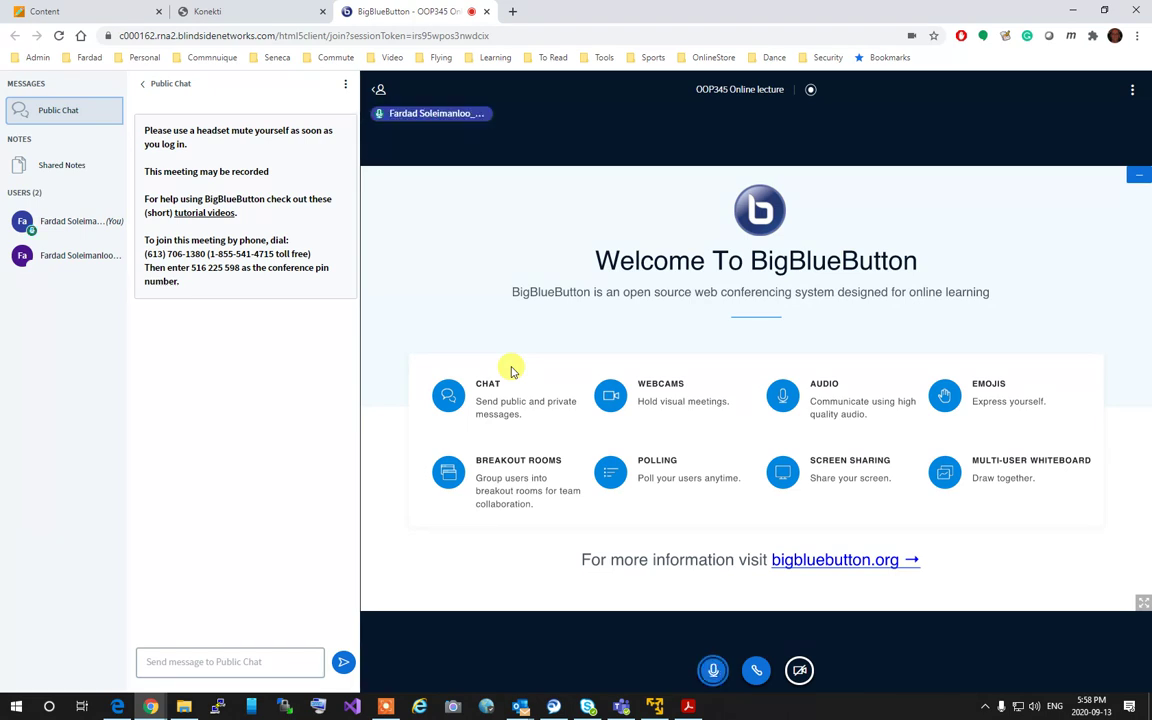
{"action": "key", "text": "alt+m"}
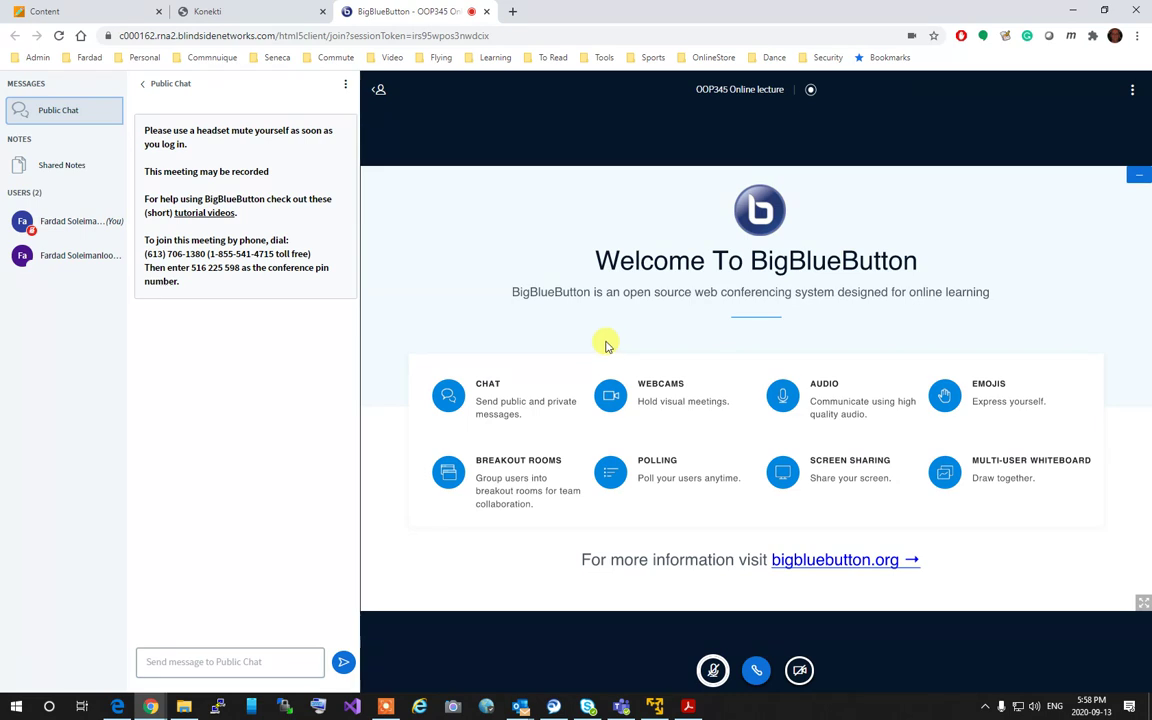
- Set your own status to Away from your Users list entry
{"action": "left_click", "coordinate": [61, 222]}
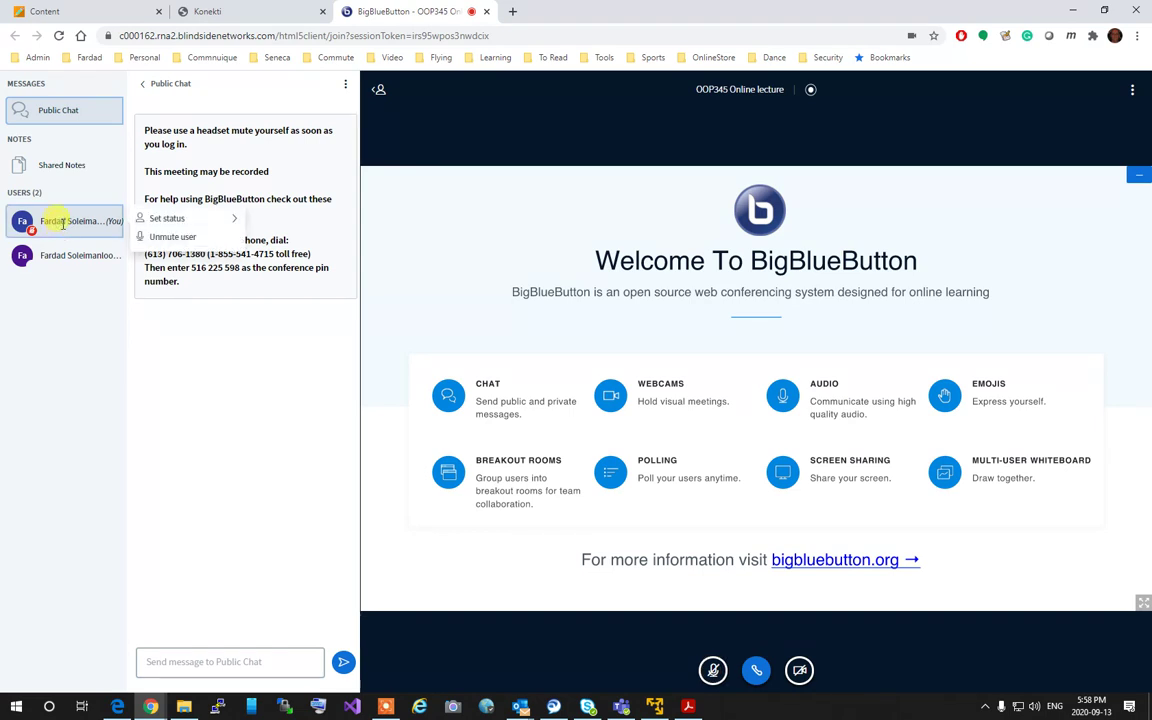
{"action": "left_click", "coordinate": [155, 220]}
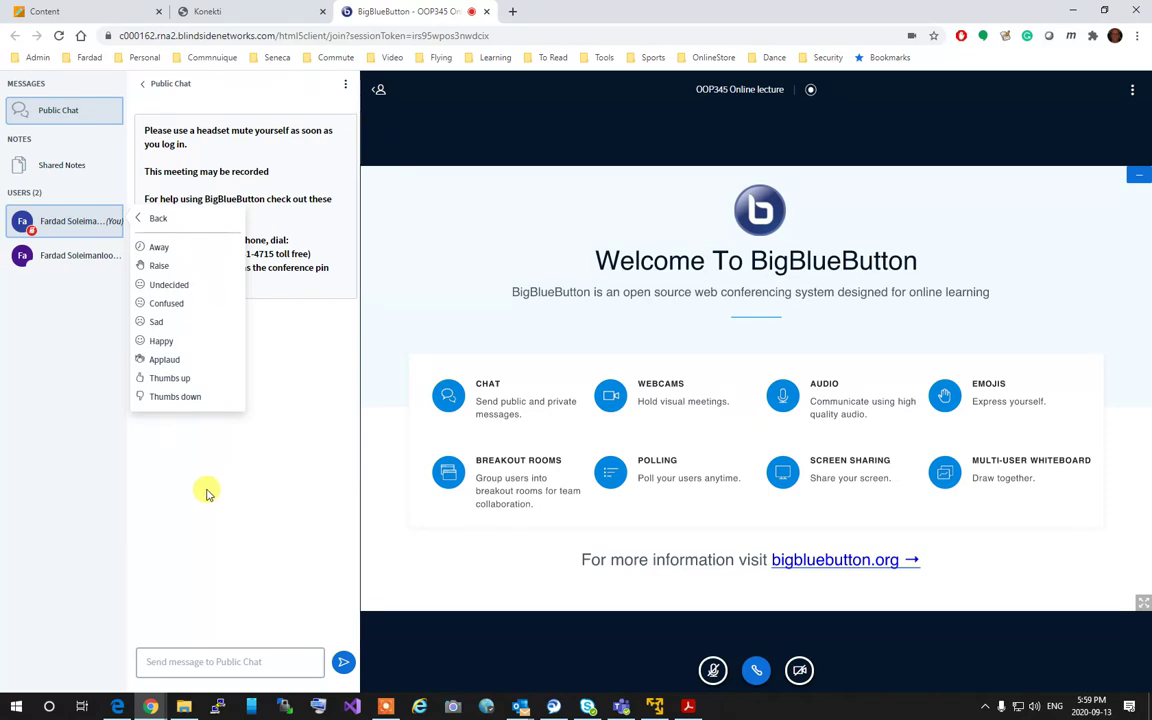
{"action": "left_click", "coordinate": [176, 254]}
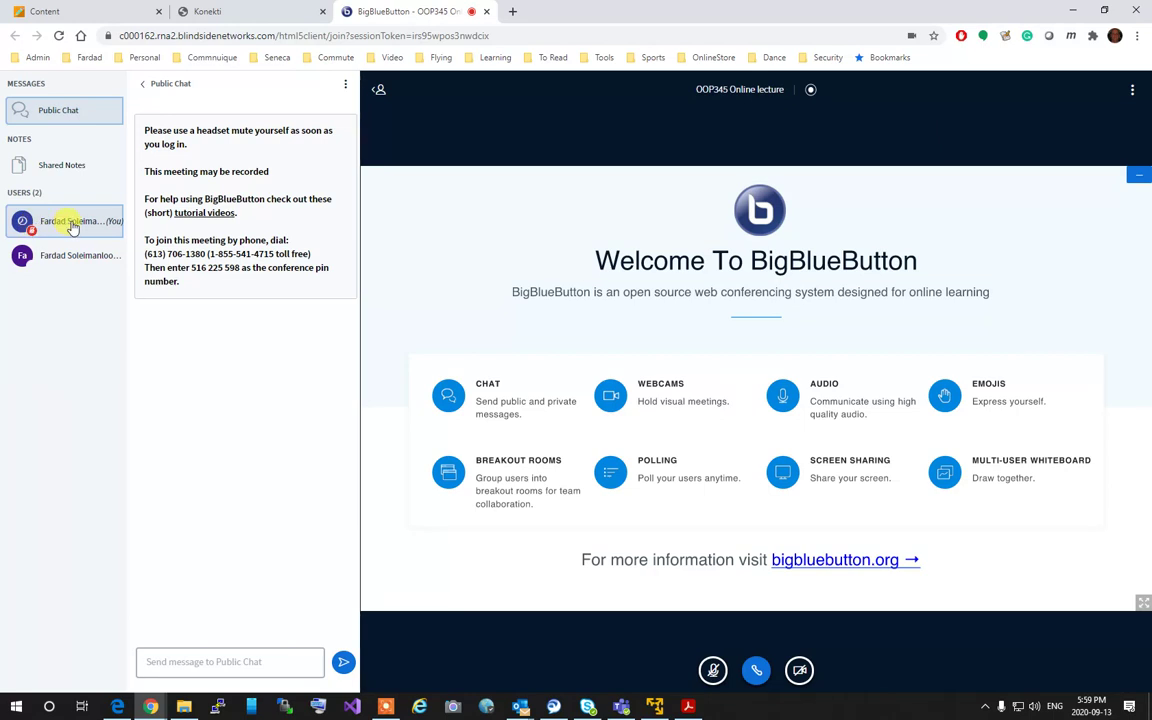
- Change your own status from Away to Happy
{"action": "left_click", "coordinate": [72, 224]}
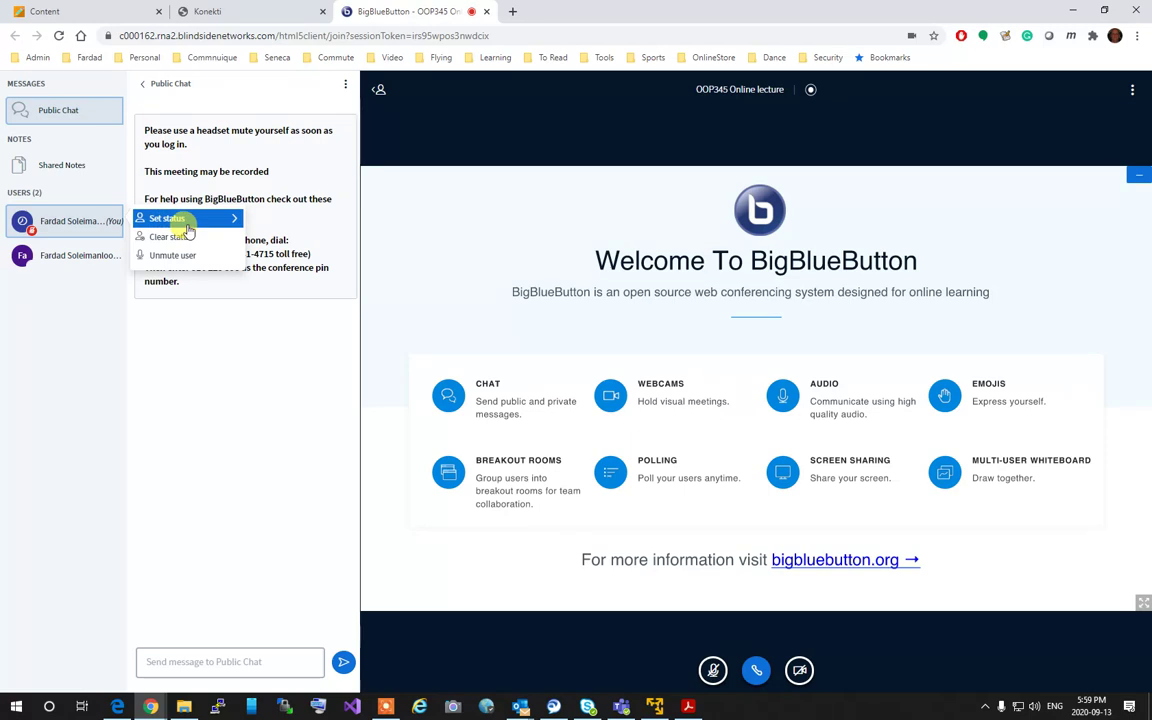
{"action": "left_click", "coordinate": [168, 218]}
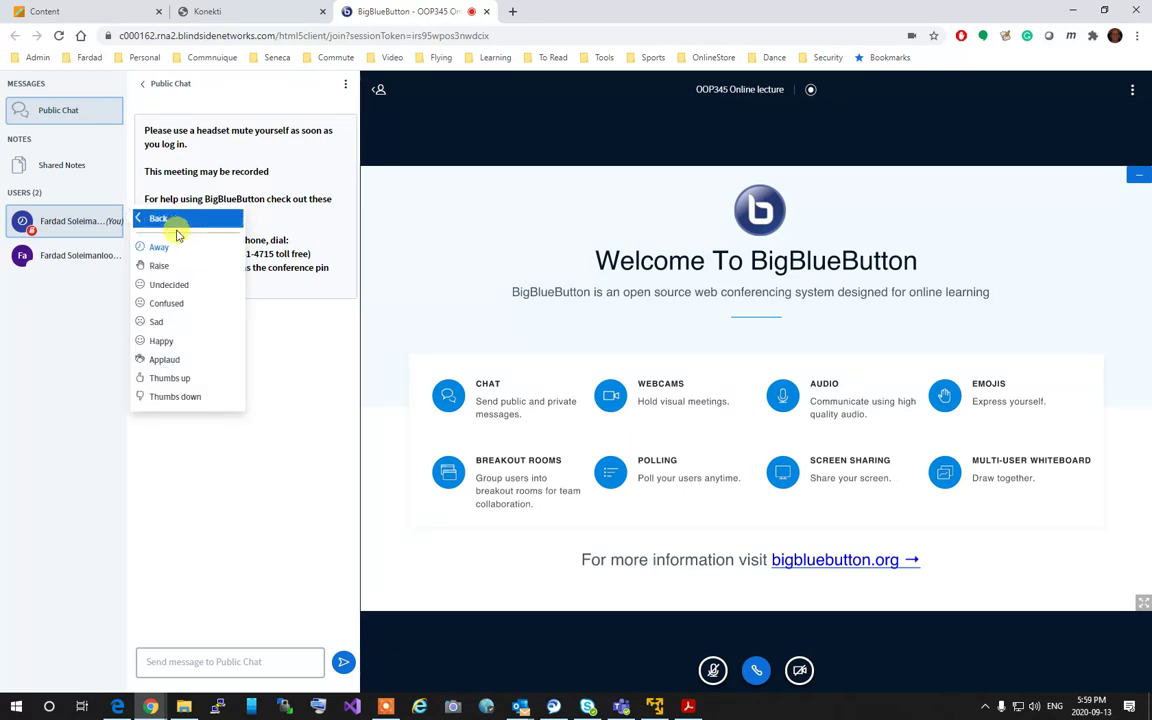
{"action": "mouse_move", "coordinate": [172, 250]}
{"action": "left_mouse_down"}
{"action": "mouse_move", "coordinate": [177, 378]}
{"action": "mouse_move", "coordinate": [185, 262]}
{"action": "mouse_move", "coordinate": [174, 314]}
{"action": "mouse_move", "coordinate": [158, 322]}
{"action": "mouse_move", "coordinate": [160, 284]}
{"action": "mouse_move", "coordinate": [157, 342]}
{"action": "left_mouse_up"}
{"action": "left_click", "coordinate": [155, 342]}
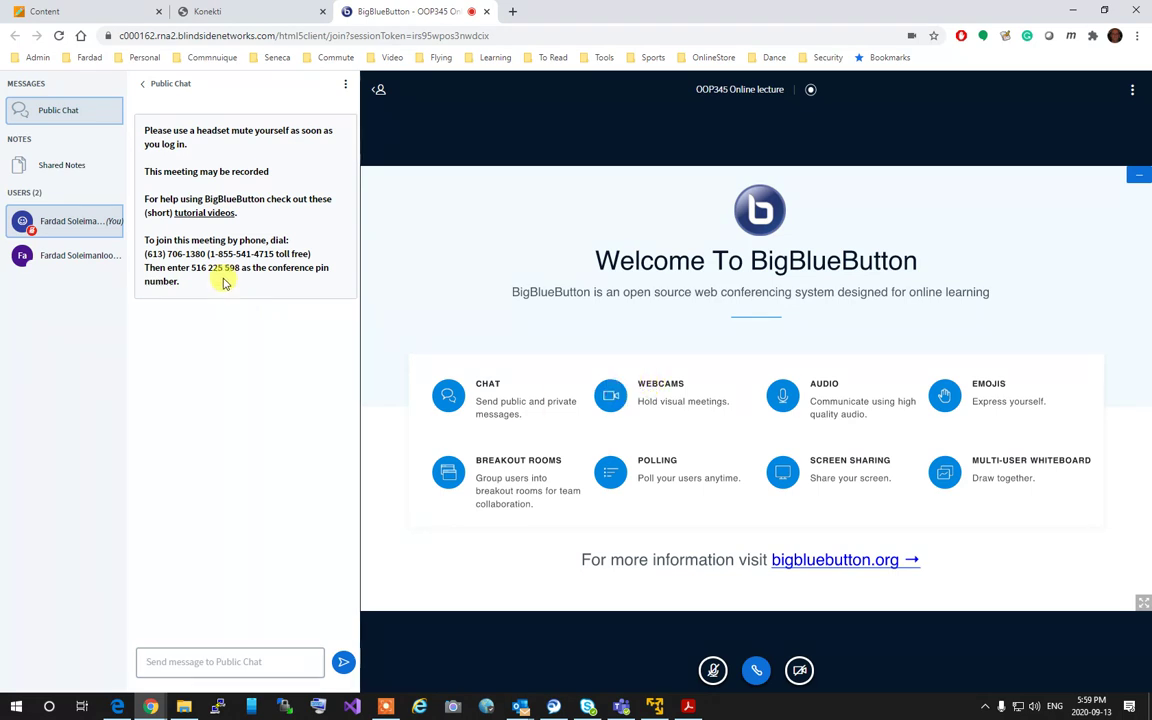
{"action": "left_click_drag", "start_coordinate": [208, 254], "coordinate": [311, 254]}
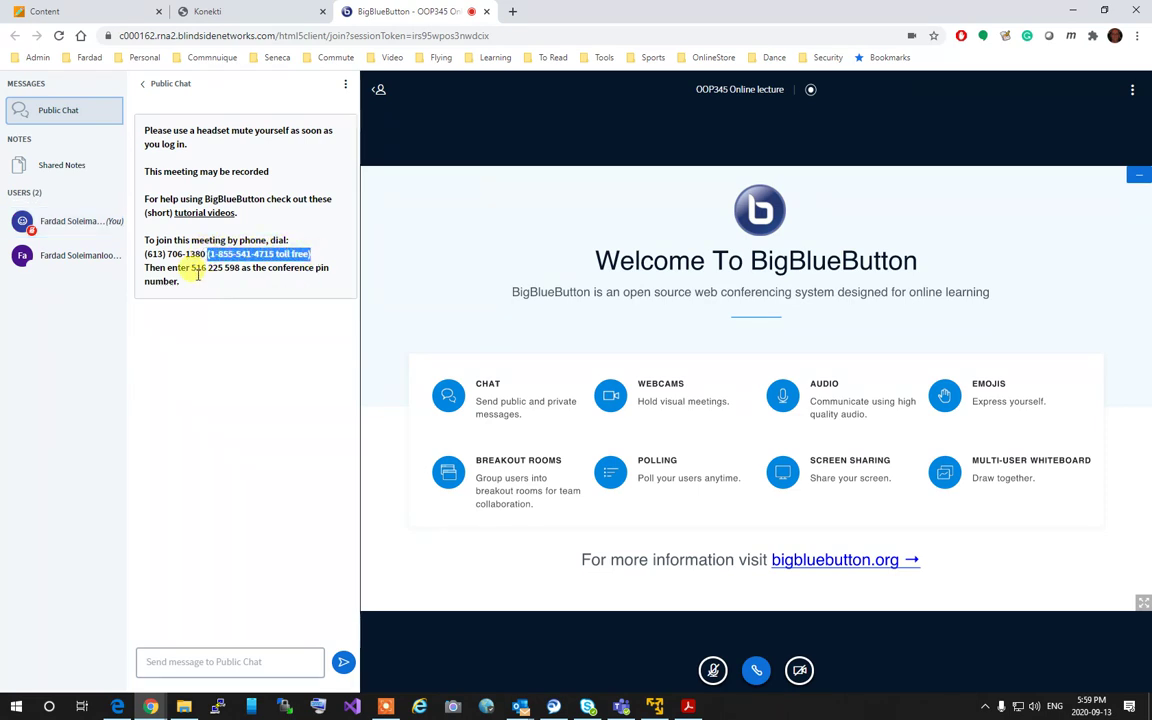
{"action": "left_click_drag", "start_coordinate": [190, 268], "coordinate": [240, 269]}
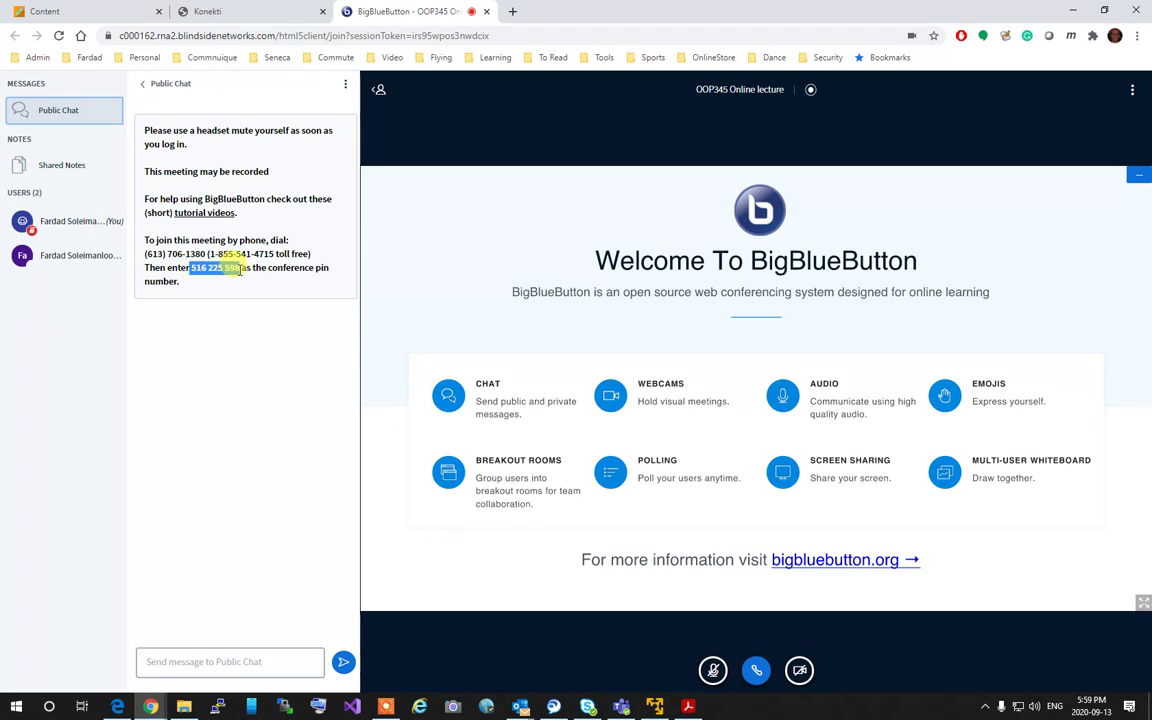